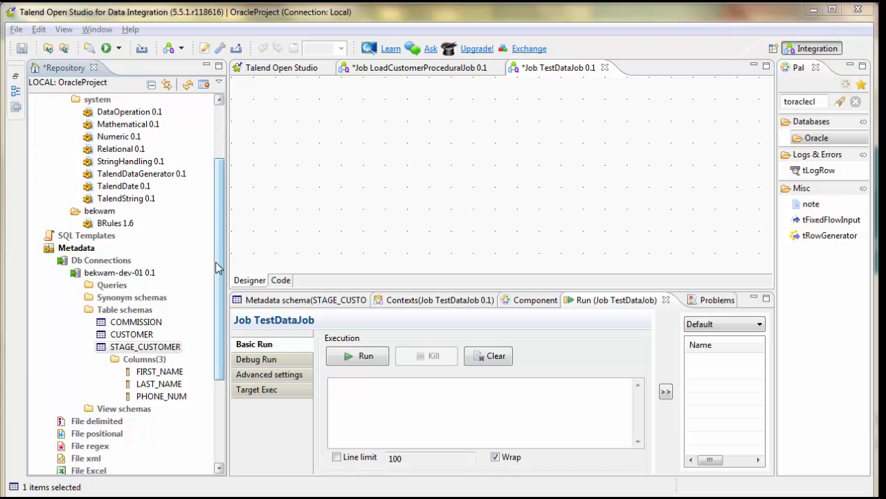
Step: Review the LAST_NAME and PHONE_NUM columns of the STAGE_CUSTOMER table schema in the repository
{"action": "left_click_drag", "start_coordinate": [216, 269], "coordinate": [217, 329]}
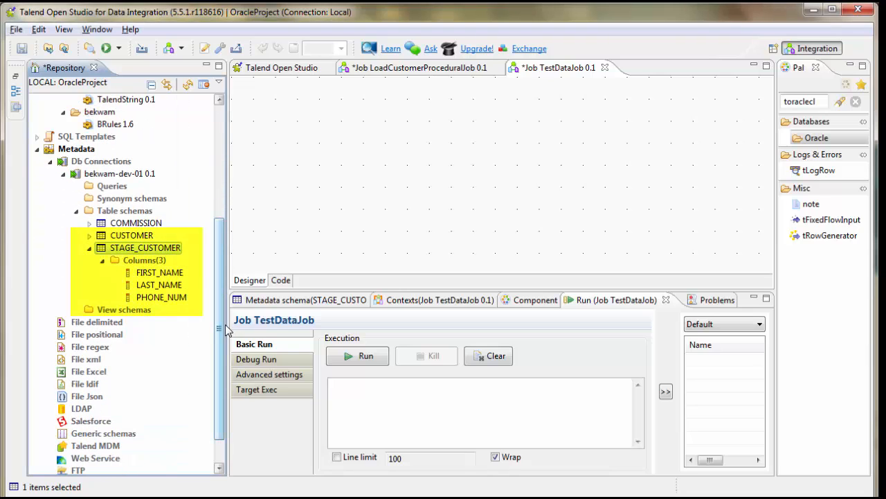
{"action": "left_click", "coordinate": [165, 286]}
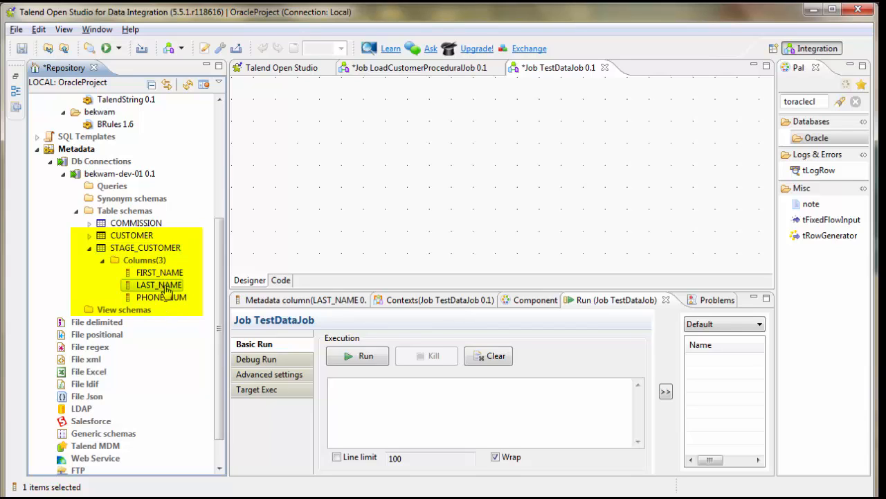
{"action": "left_click", "coordinate": [166, 297]}
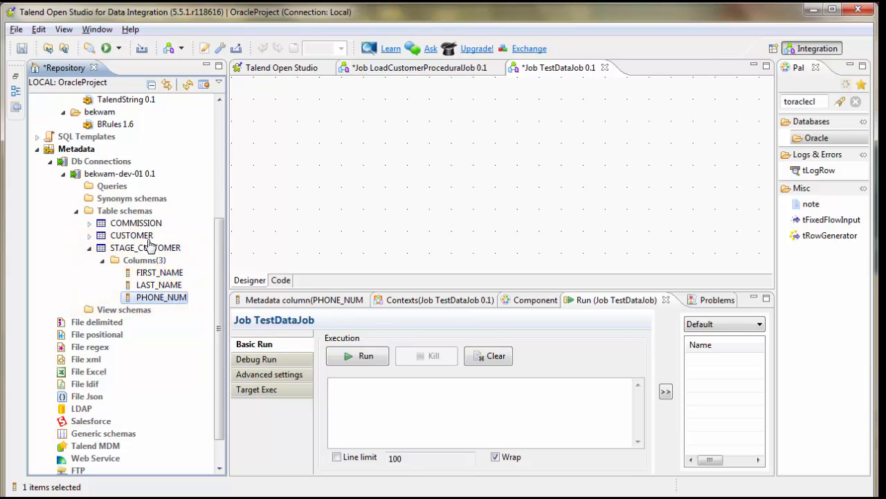
Step: Open the TalendDataGenerator routine, examine its getFirstName and getLastName functions, and check the PHONE_NUM column of STAGE_CUSTOMER
{"action": "scroll", "coordinate": [217, 256], "scroll_direction": "up", "scroll_amount": 4}
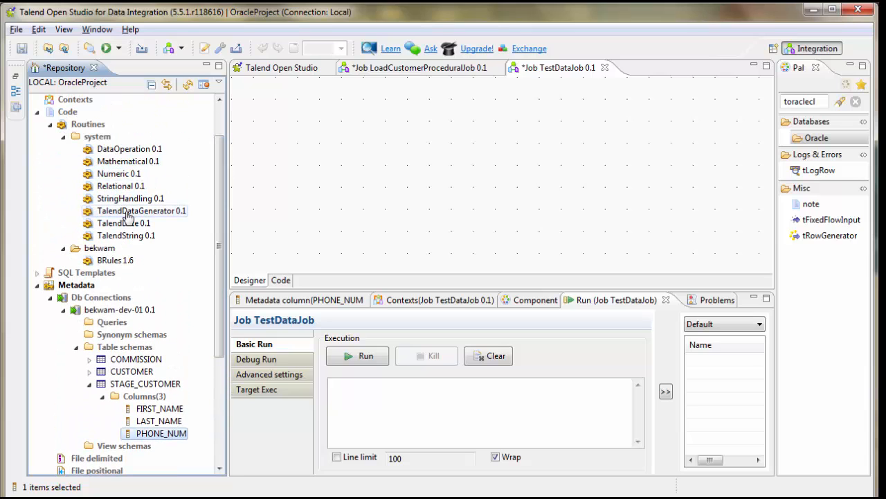
{"action": "left_click", "coordinate": [132, 211]}
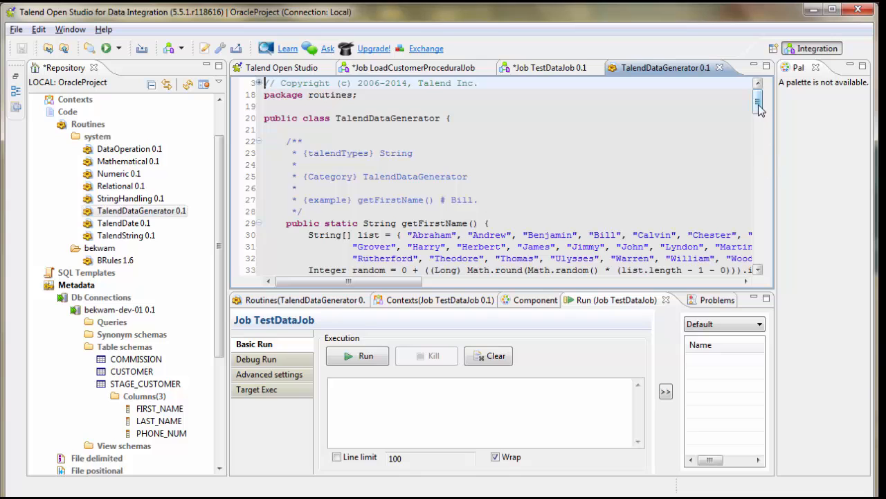
{"action": "left_click_drag", "start_coordinate": [759, 110], "coordinate": [764, 124]}
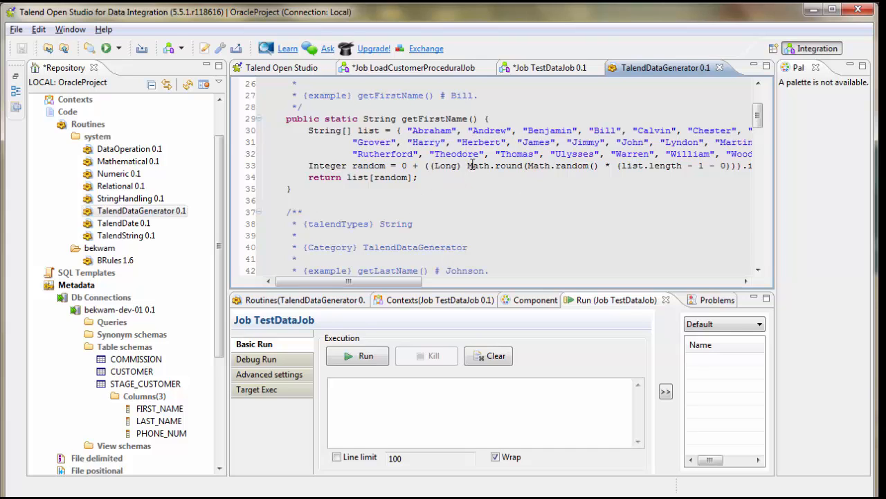
{"action": "left_click_drag", "start_coordinate": [414, 130], "coordinate": [420, 153]}
{"action": "left_click", "coordinate": [442, 143]}
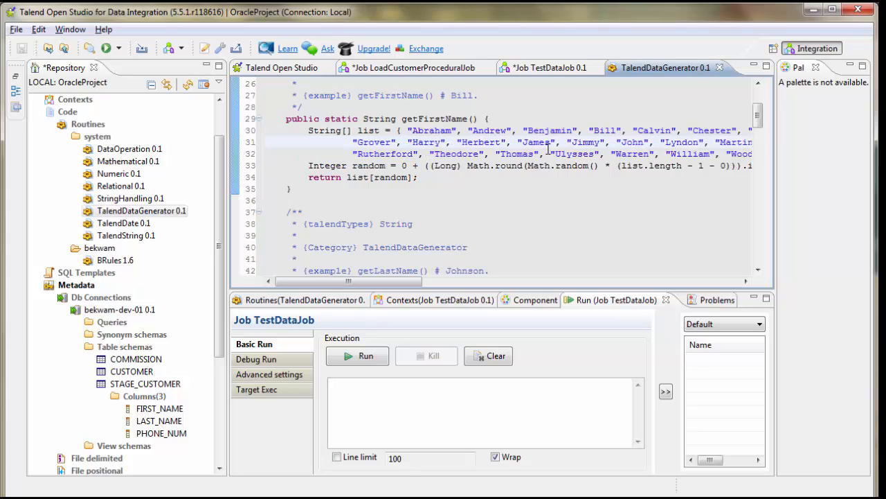
{"action": "left_click_drag", "start_coordinate": [757, 115], "coordinate": [757, 128]}
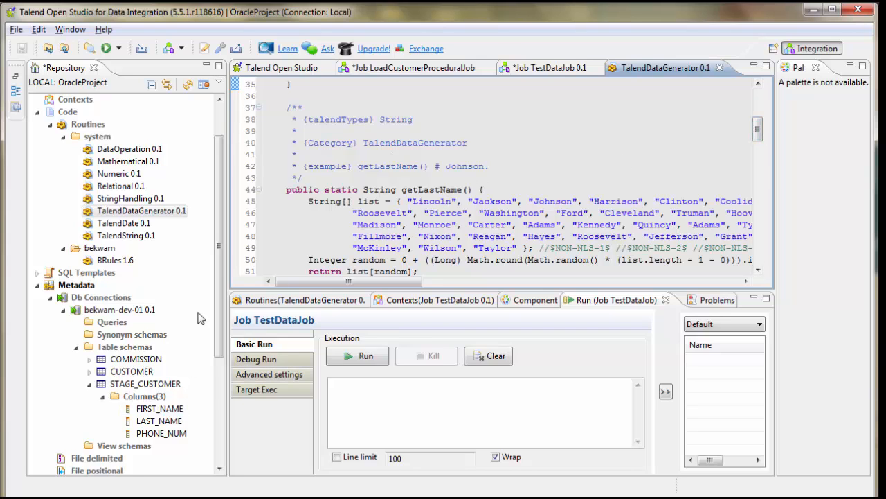
{"action": "left_click_drag", "start_coordinate": [226, 324], "coordinate": [222, 362]}
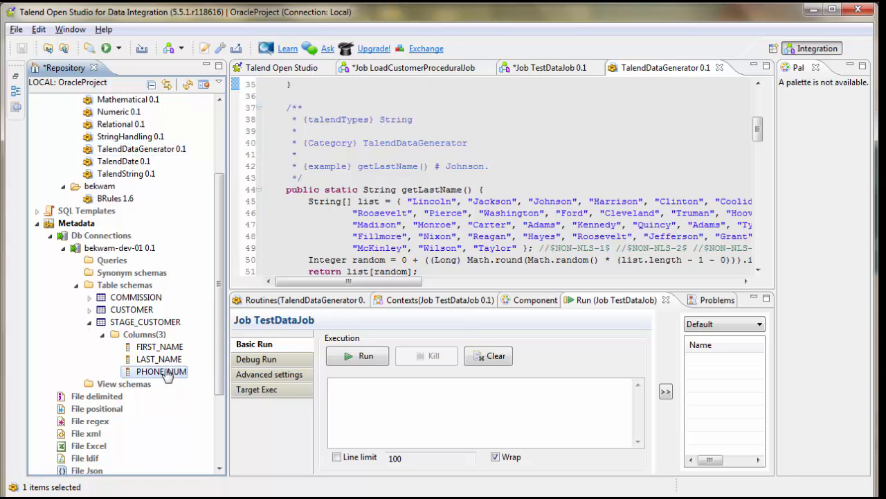
{"action": "left_click", "coordinate": [161, 366]}
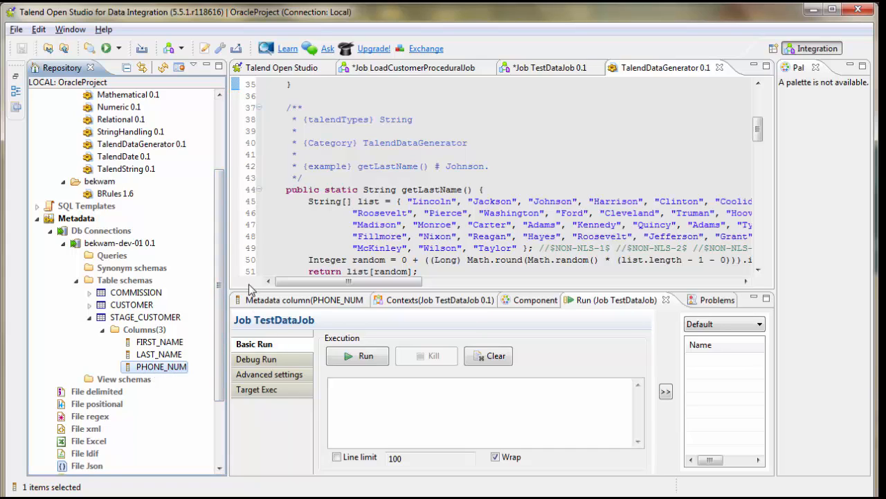
Step: Return to the TestDataJob design and place a tRowGenerator component on its canvas
{"action": "left_click", "coordinate": [540, 76]}
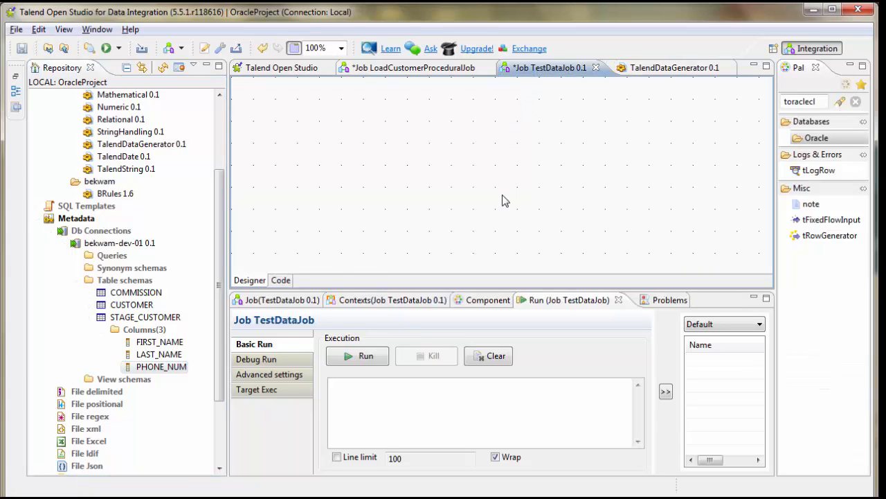
{"action": "left_click", "coordinate": [828, 236]}
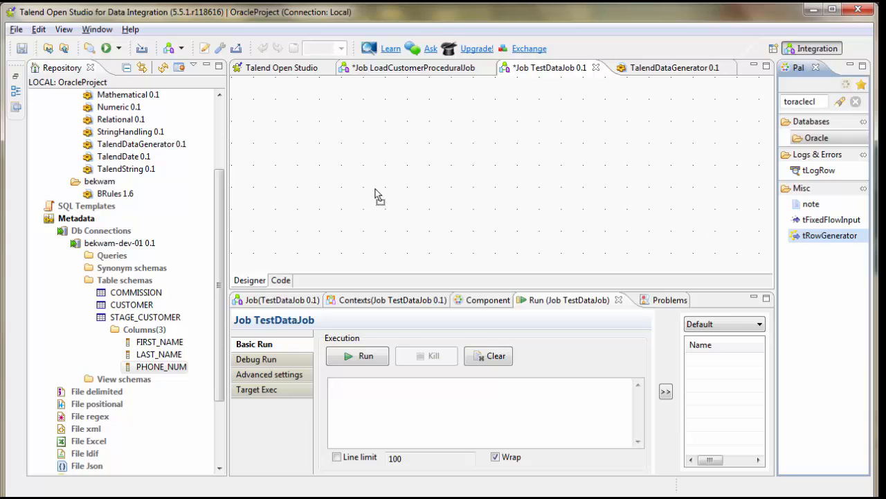
{"action": "left_click", "coordinate": [353, 156]}
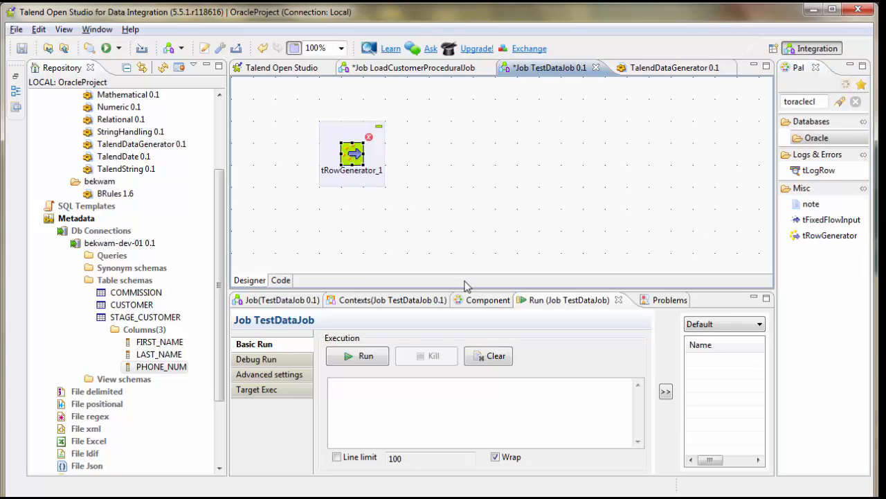
Step: Open the row editor of tRowGenerator_1 and set the number of rows to 1000000
{"action": "left_click", "coordinate": [478, 301]}
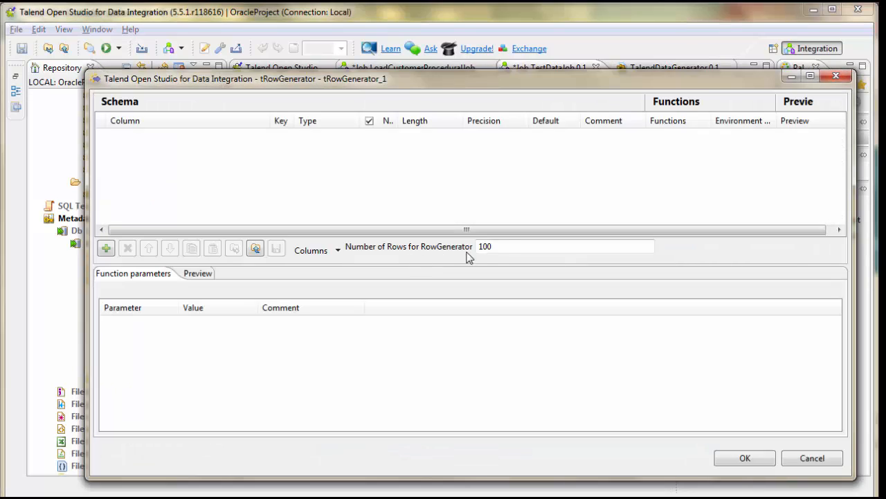
{"action": "left_click", "coordinate": [506, 247]}
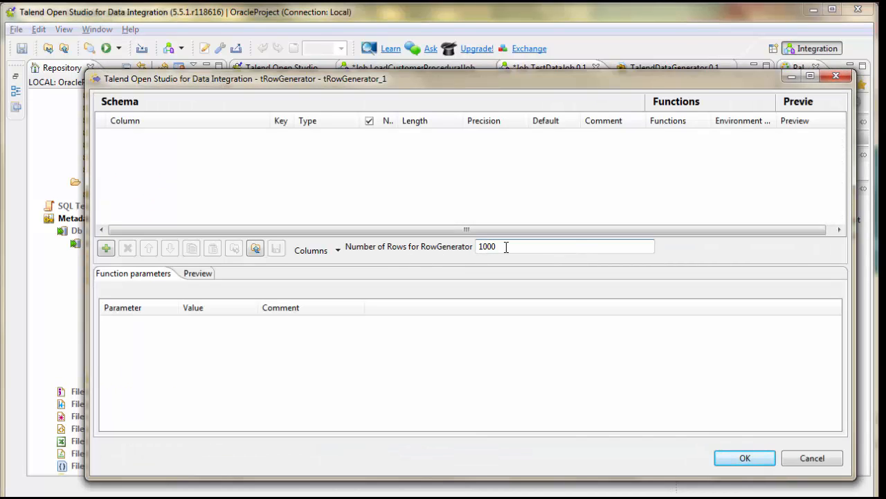
{"action": "left_click", "coordinate": [745, 458]}
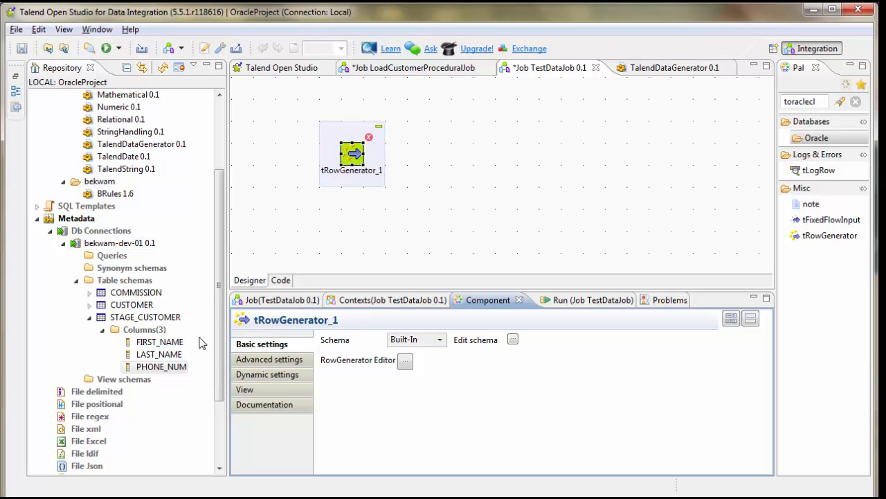
Step: Set the tRowGenerator schema to Repository, using the STAGE_CUSTOMER table schema of the bekwam-dev-01 database connection
{"action": "left_click", "coordinate": [440, 339]}
{"action": "left_click", "coordinate": [419, 363]}
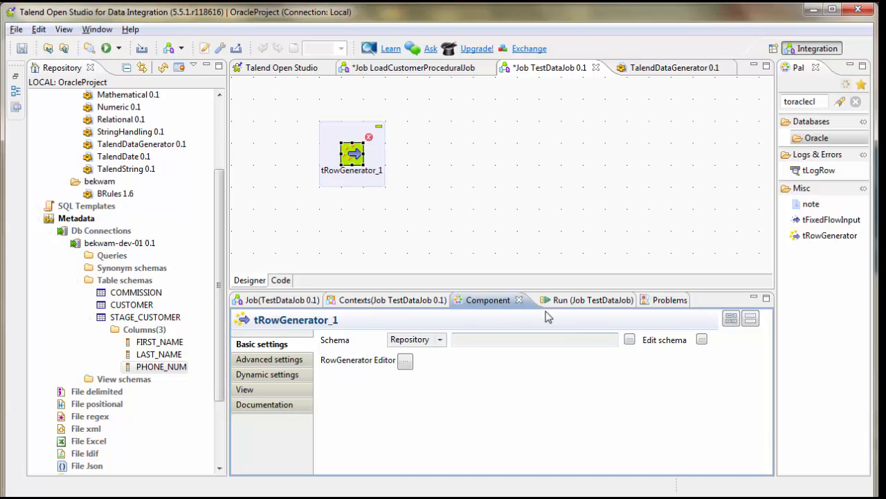
{"action": "left_click", "coordinate": [629, 339]}
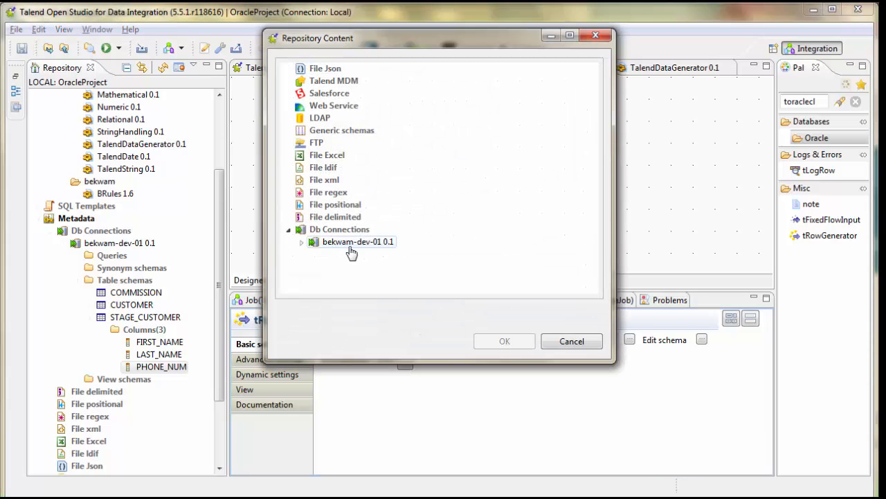
{"action": "left_click", "coordinate": [301, 241]}
{"action": "left_click", "coordinate": [315, 279]}
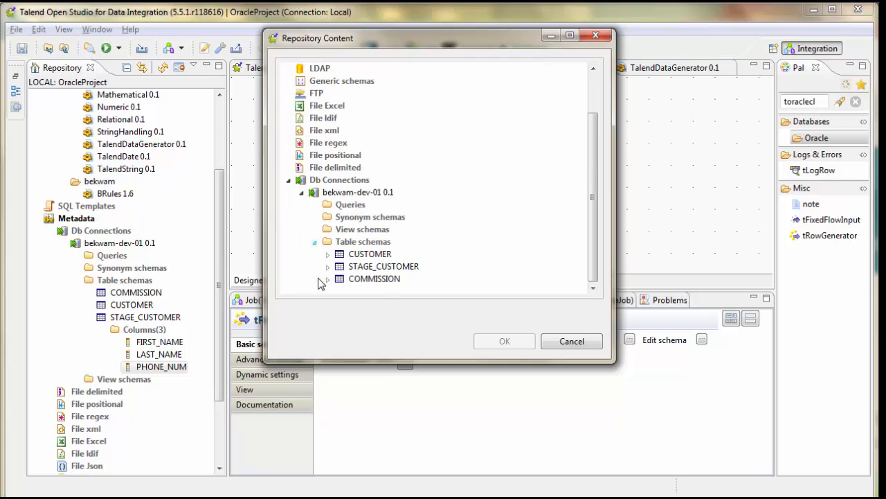
{"action": "left_click", "coordinate": [386, 268]}
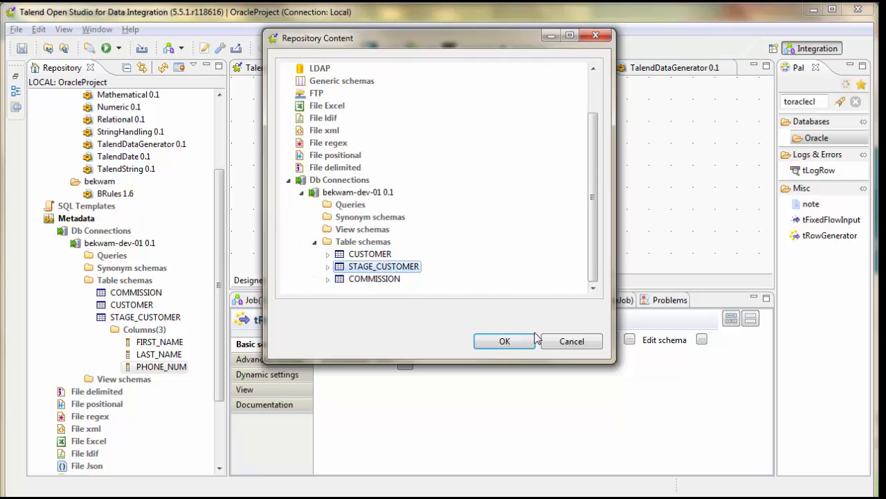
{"action": "left_click", "coordinate": [530, 340]}
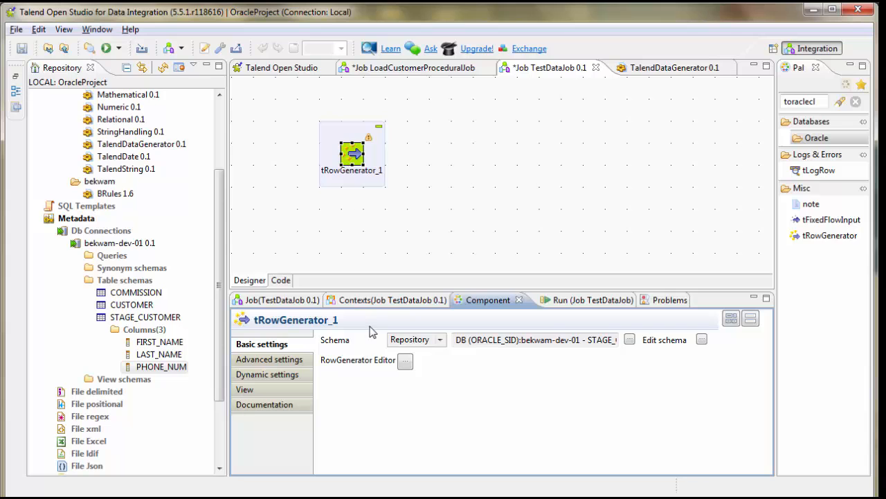
Step: In the RowGenerator editor, assign the TalendDataGenerator.getFirstName function to the FIRST_NAME column
{"action": "left_click", "coordinate": [405, 361]}
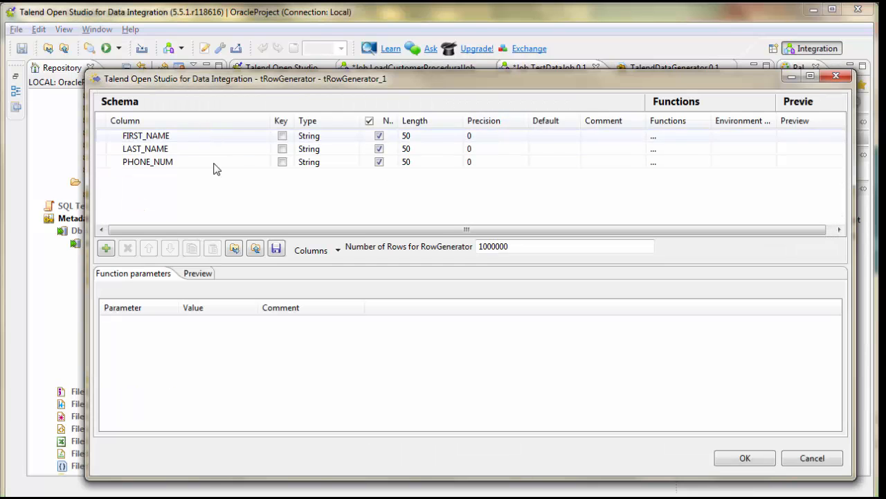
{"action": "left_click", "coordinate": [704, 137]}
{"action": "left_click", "coordinate": [705, 136]}
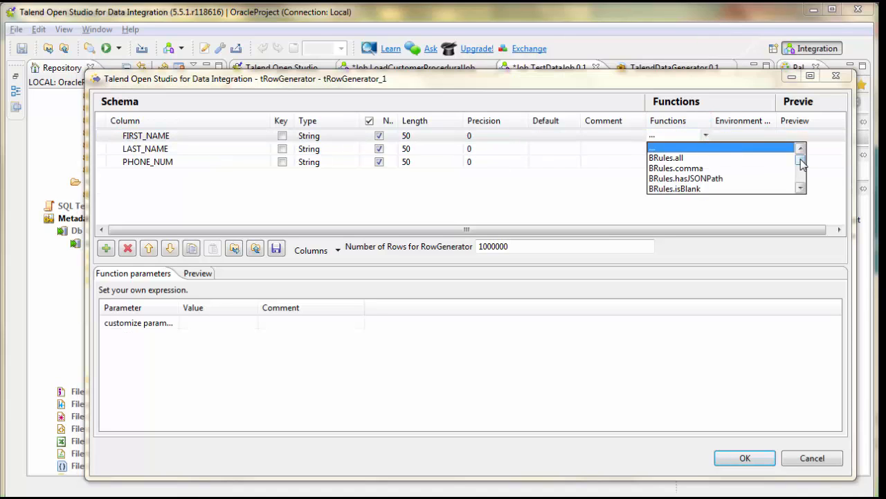
{"action": "mouse_move", "coordinate": [802, 162]}
{"action": "left_mouse_down"}
{"action": "mouse_move", "coordinate": [801, 180]}
{"action": "mouse_move", "coordinate": [802, 166]}
{"action": "left_mouse_up"}
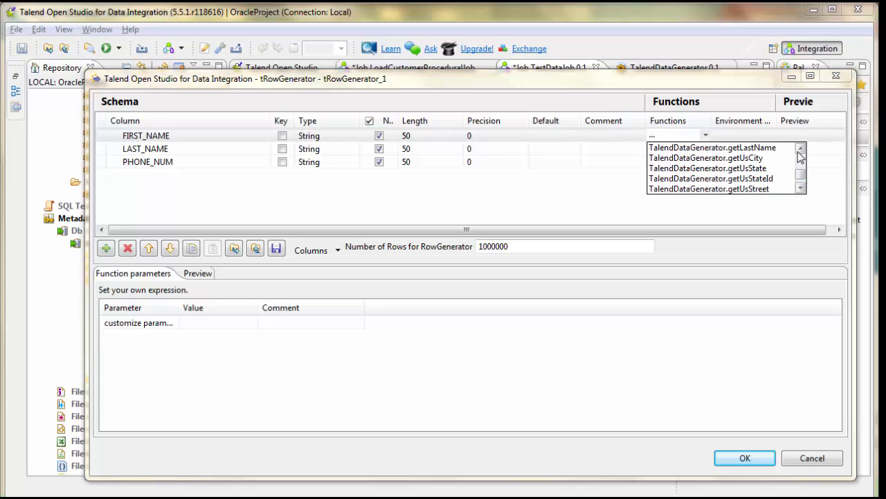
{"action": "left_click", "coordinate": [801, 147]}
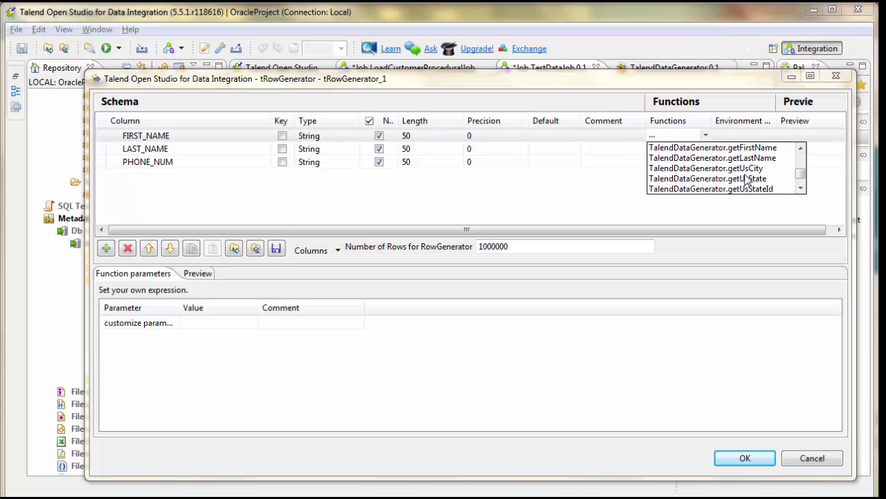
{"action": "left_click", "coordinate": [753, 148]}
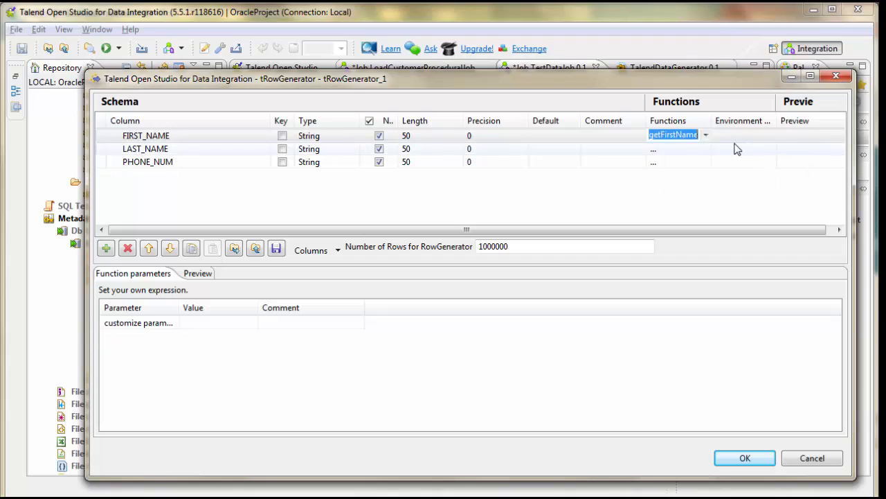
Step: Assign the TalendDataGenerator.getLastName function to the LAST_NAME column
{"action": "left_click", "coordinate": [696, 148]}
{"action": "left_click", "coordinate": [706, 148]}
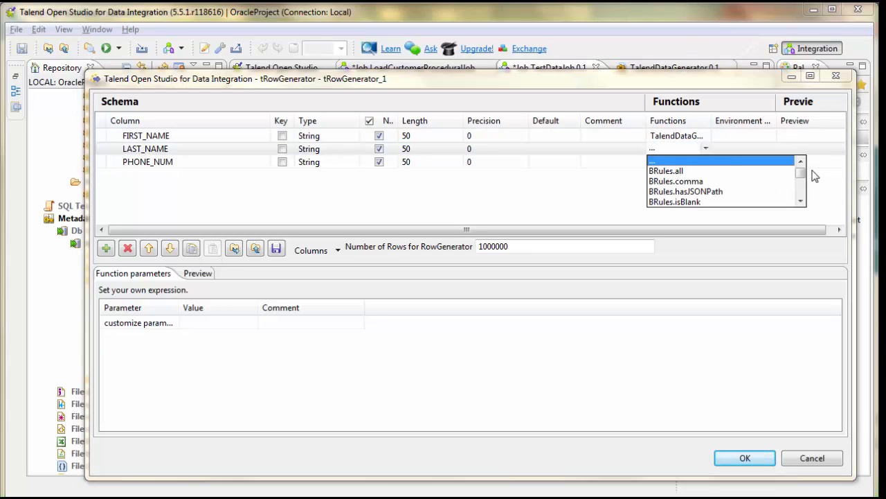
{"action": "left_click_drag", "start_coordinate": [801, 172], "coordinate": [803, 187]}
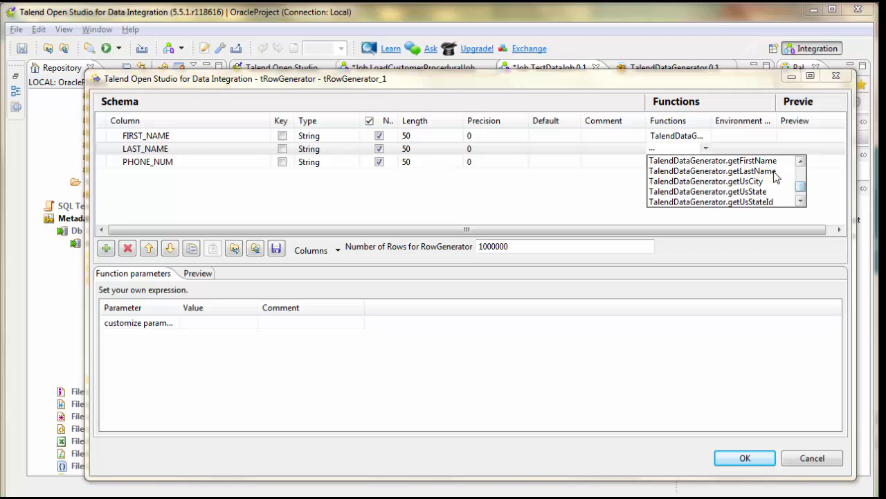
{"action": "left_click", "coordinate": [773, 171]}
Step: Enter the PHONE_NUM custom expression "986" + BRules.pad(String.valueOf(Numeric.random(0,9999999)), 7, '0') in the Expression Builder
{"action": "left_click", "coordinate": [698, 161]}
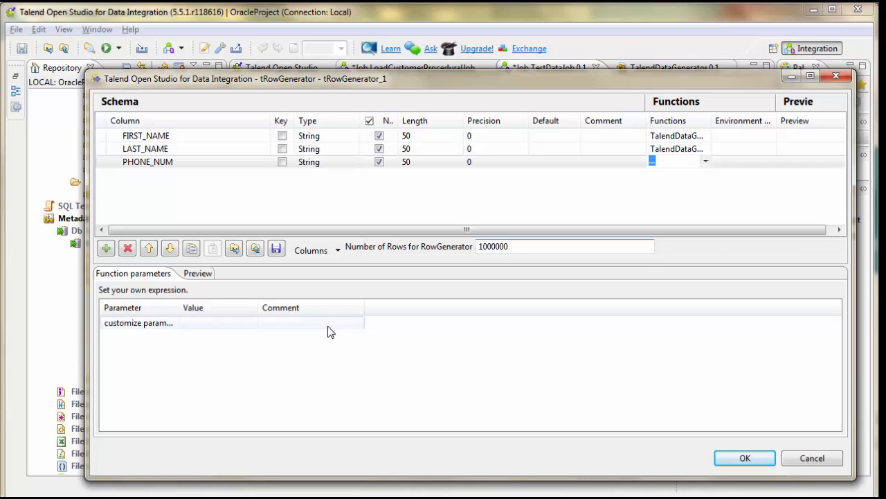
{"action": "left_click", "coordinate": [243, 327]}
{"action": "left_click", "coordinate": [248, 323]}
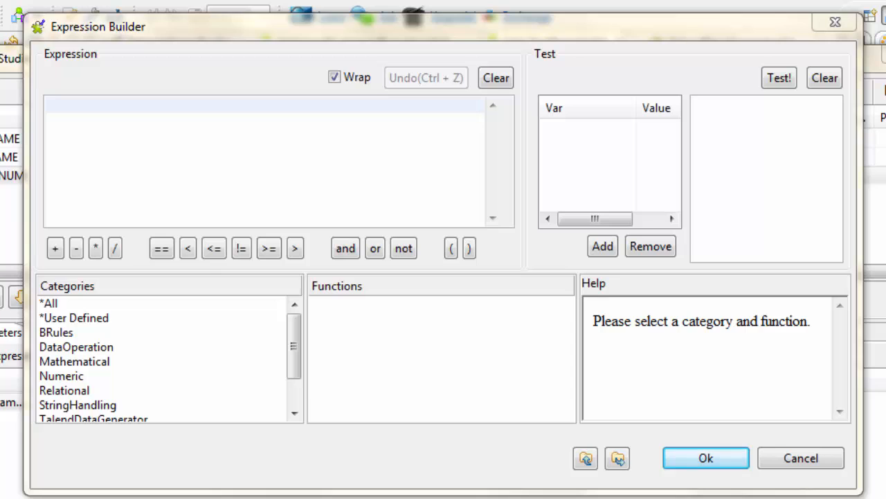
{"action": "left_click", "coordinate": [208, 136]}
{"action": "type", "text": "\"986\" + BRules.pad(String.valueOf(Numeric.random(0,9999999)), 7, '0')"}
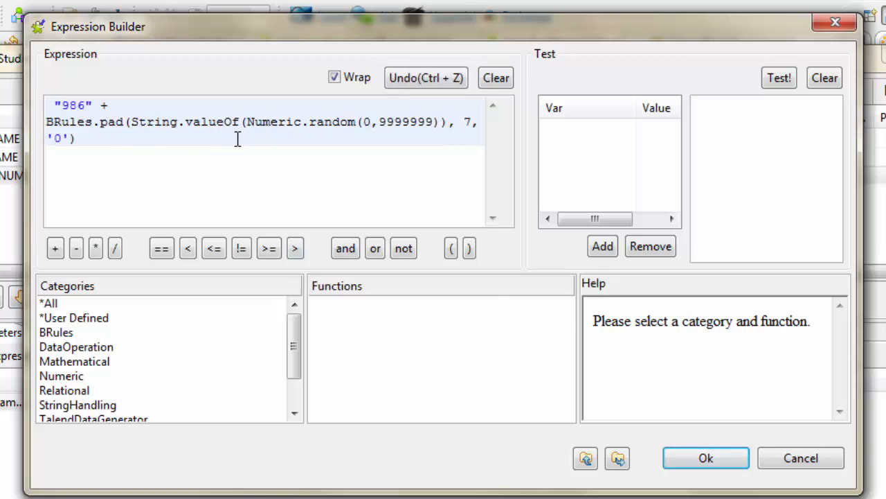
Step: Examine the "986" prefix and the Numeric.random(0,9999999) call within the phone number expression
{"action": "left_click_drag", "start_coordinate": [53, 104], "coordinate": [93, 106]}
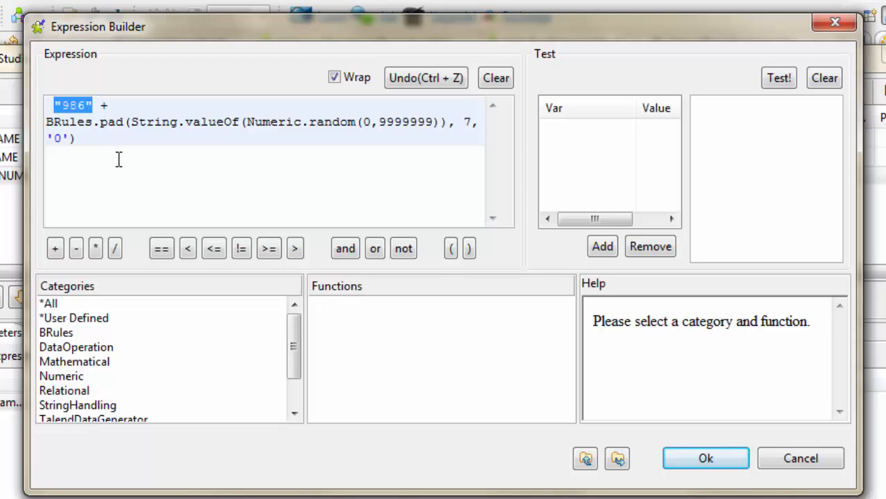
{"action": "left_click_drag", "start_coordinate": [55, 105], "coordinate": [61, 105]}
{"action": "left_click", "coordinate": [56, 105]}
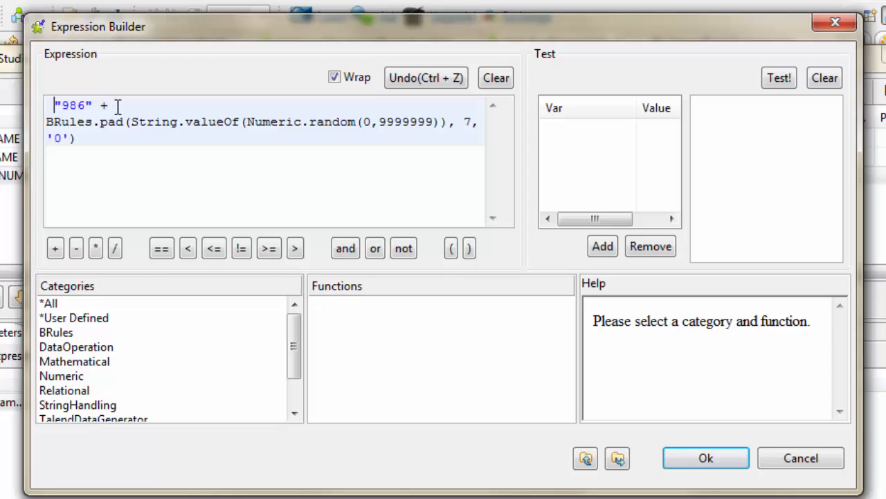
{"action": "left_click_drag", "start_coordinate": [245, 122], "coordinate": [440, 122]}
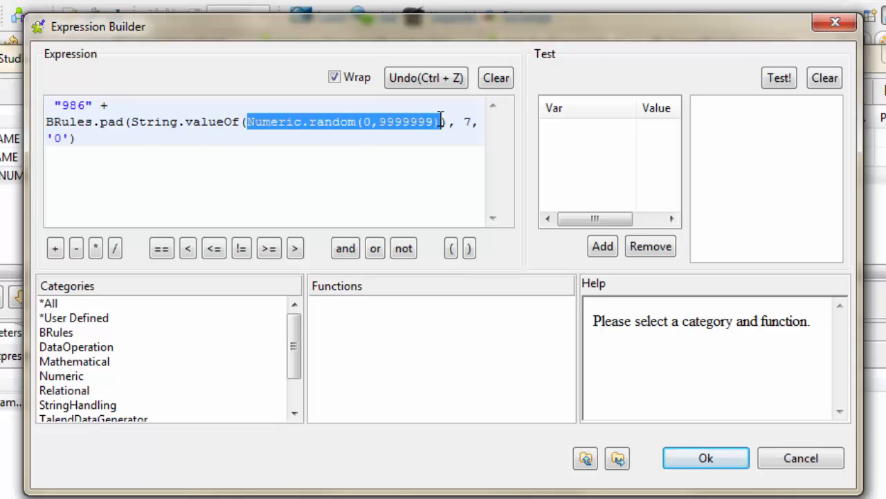
{"action": "left_click", "coordinate": [261, 122]}
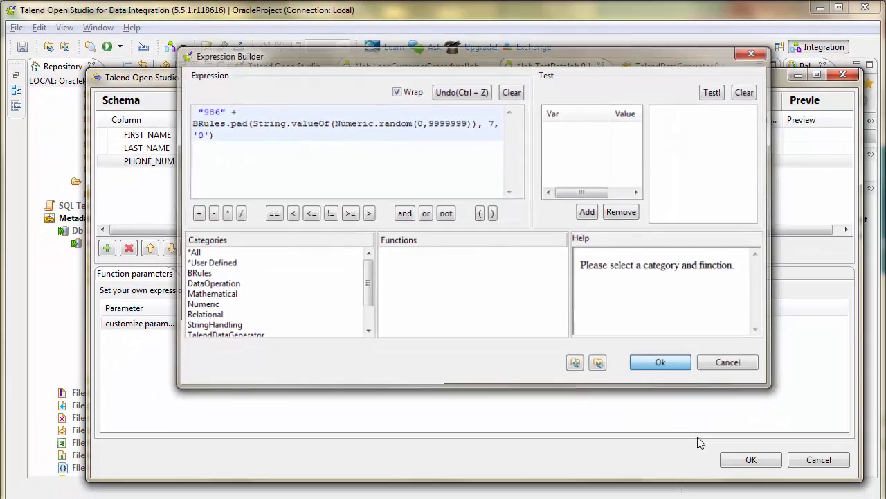
Step: Accept the phone number expression and save the column settings of the row generator
{"action": "left_click", "coordinate": [705, 457]}
{"action": "left_click", "coordinate": [752, 460]}
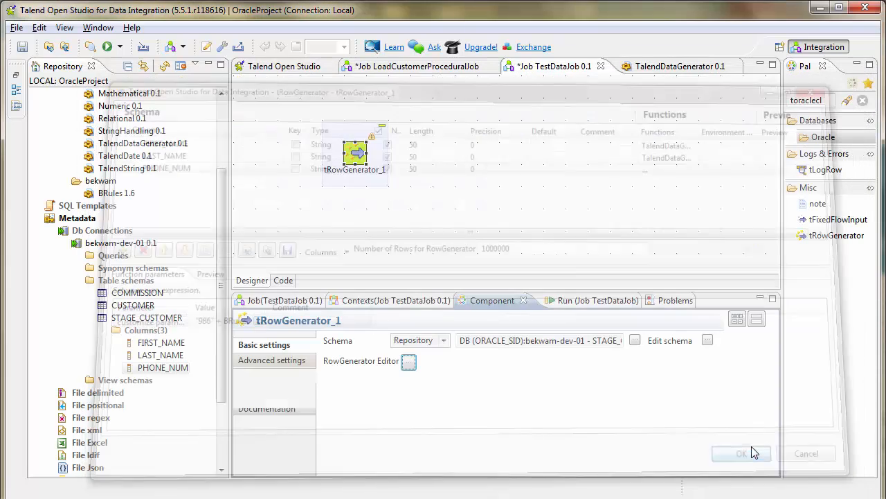
Step: Add the STAGE_CUSTOMER table schema to the TestDataJob design as a tOracleOutput component beside tRowGenerator_1
{"action": "left_click", "coordinate": [147, 317]}
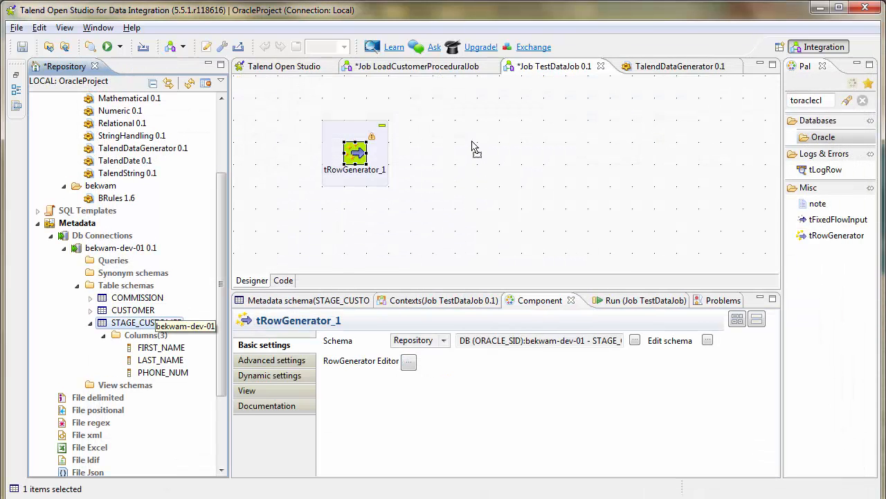
{"action": "left_click_drag", "start_coordinate": [473, 148], "coordinate": [473, 148]}
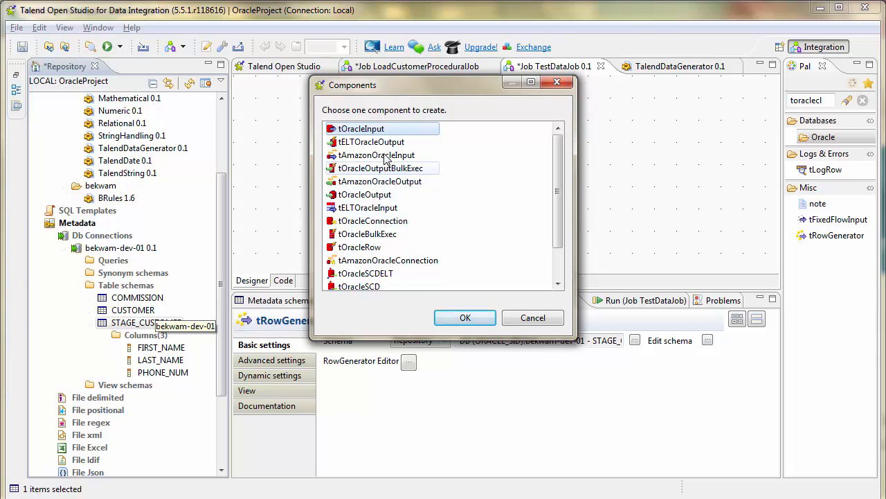
{"action": "left_click", "coordinate": [365, 194]}
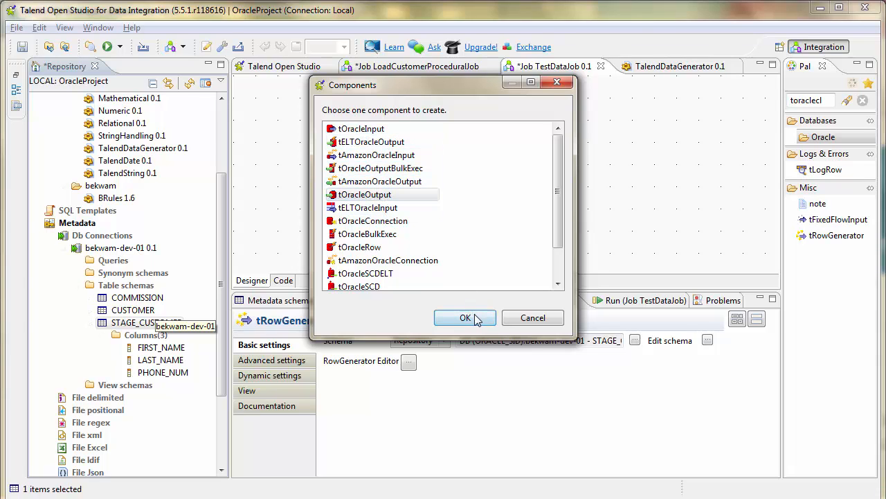
{"action": "left_click", "coordinate": [465, 318]}
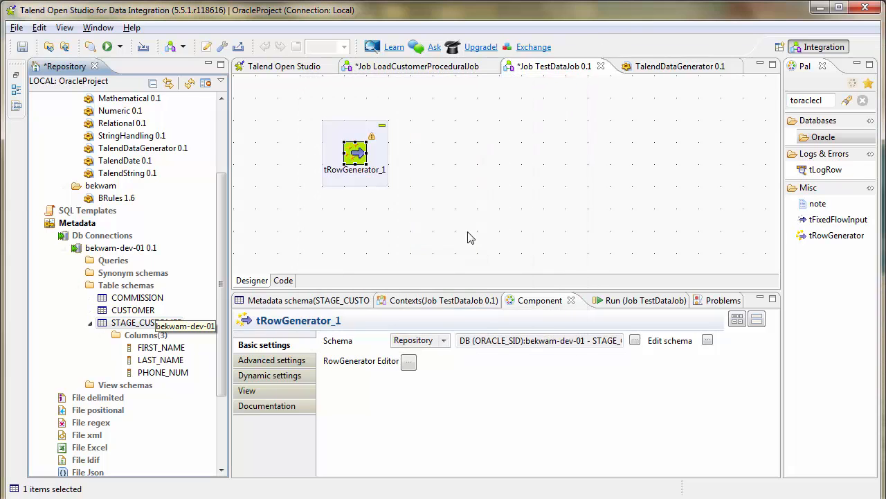
{"action": "left_click_drag", "start_coordinate": [437, 131], "coordinate": [466, 151]}
Step: Connect tRowGenerator_1 to the STAGE_CUSTOMER output with a Main row link
{"action": "left_click", "coordinate": [355, 154]}
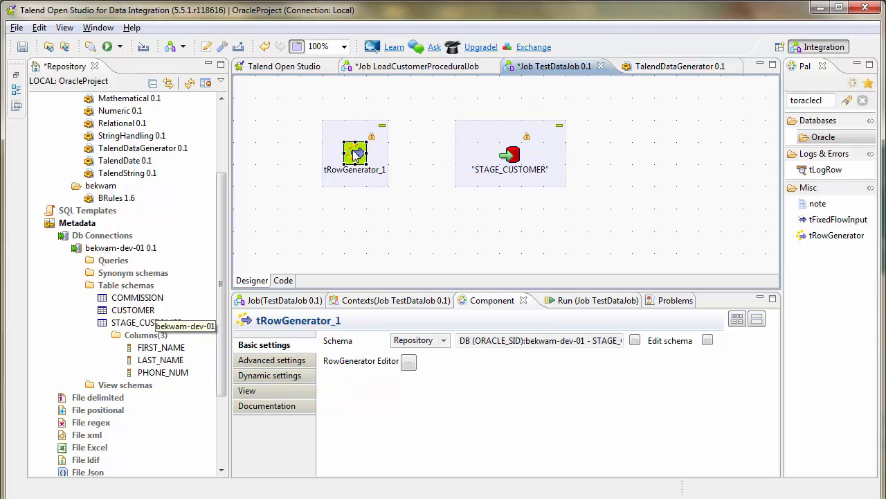
{"action": "right_click", "coordinate": [355, 154]}
{"action": "mouse_move", "coordinate": [443, 160]}
{"action": "left_click", "coordinate": [547, 161]}
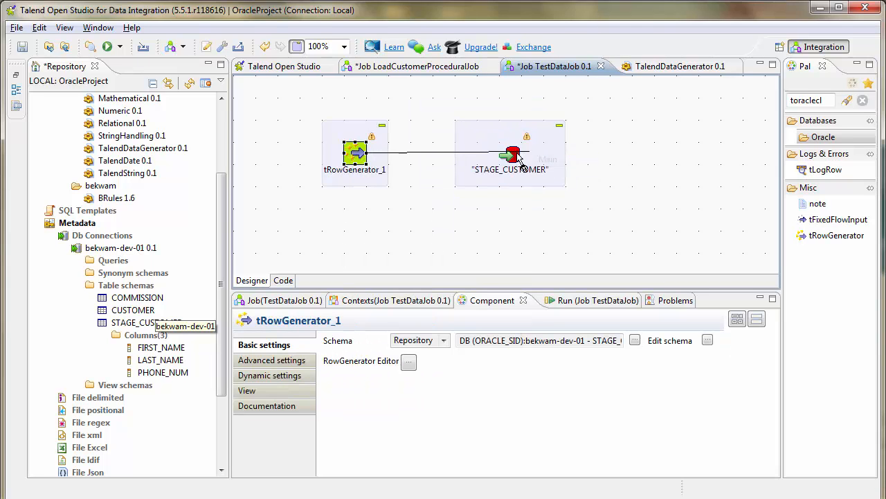
{"action": "left_click", "coordinate": [512, 155]}
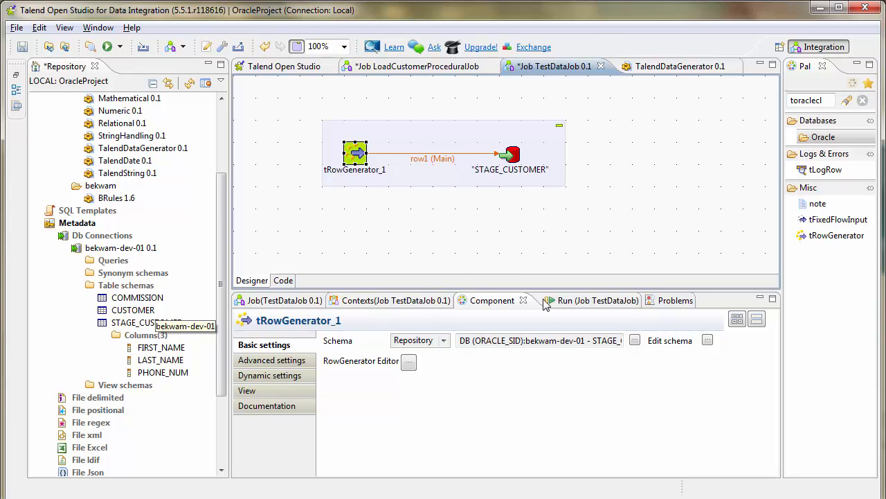
Step: Examine the commit interval and batch size in the advanced settings of the STAGE_CUSTOMER output
{"action": "left_click", "coordinate": [309, 364]}
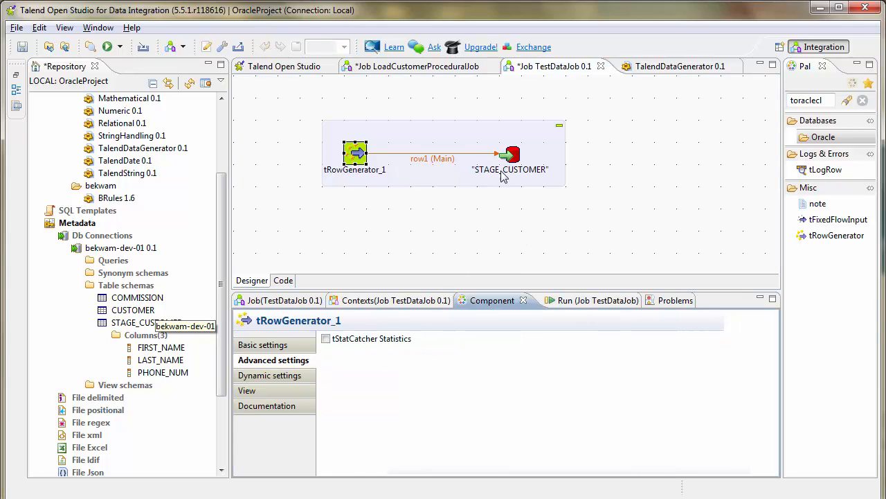
{"action": "left_click", "coordinate": [511, 154]}
{"action": "left_click", "coordinate": [300, 365]}
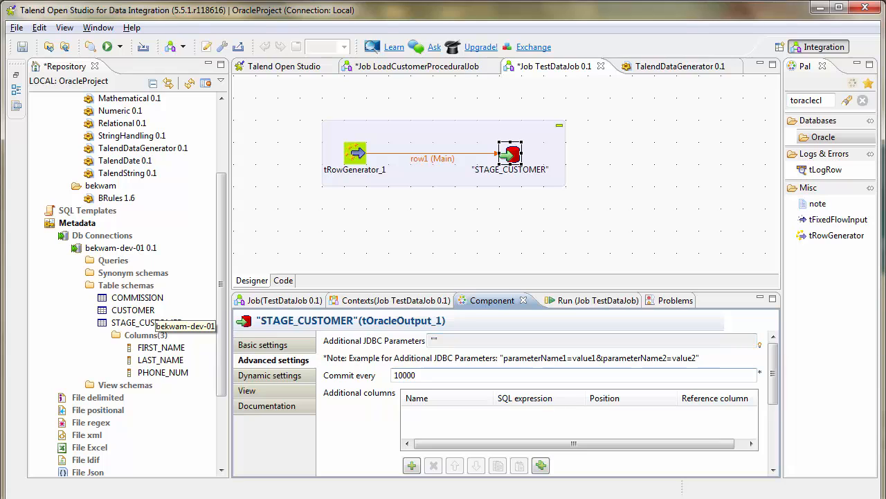
{"action": "left_click_drag", "start_coordinate": [774, 360], "coordinate": [776, 425]}
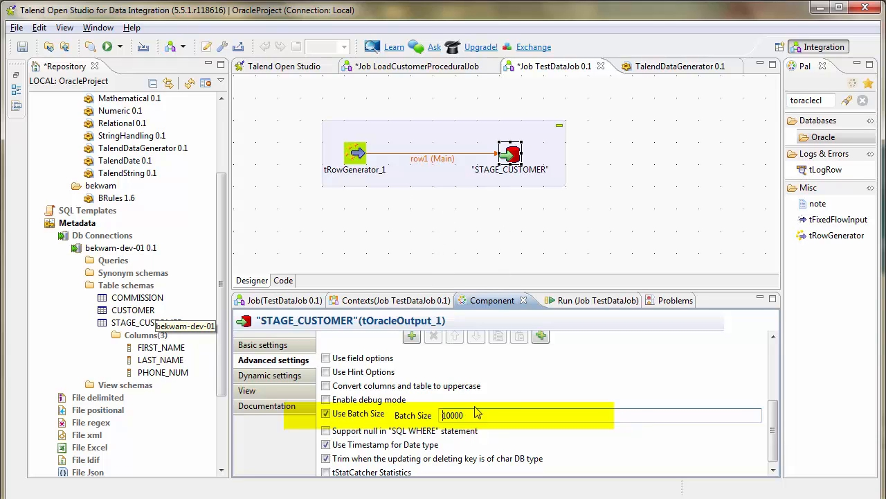
{"action": "key", "text": "BackSpace"}
Step: Run TestDataJob to load the generated rows into STAGE_CUSTOMER
{"action": "left_click", "coordinate": [601, 303]}
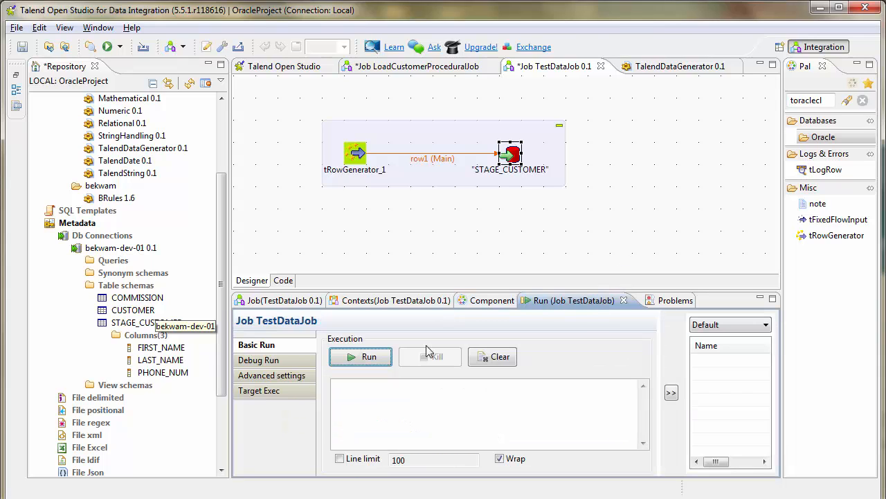
{"action": "left_click", "coordinate": [359, 360]}
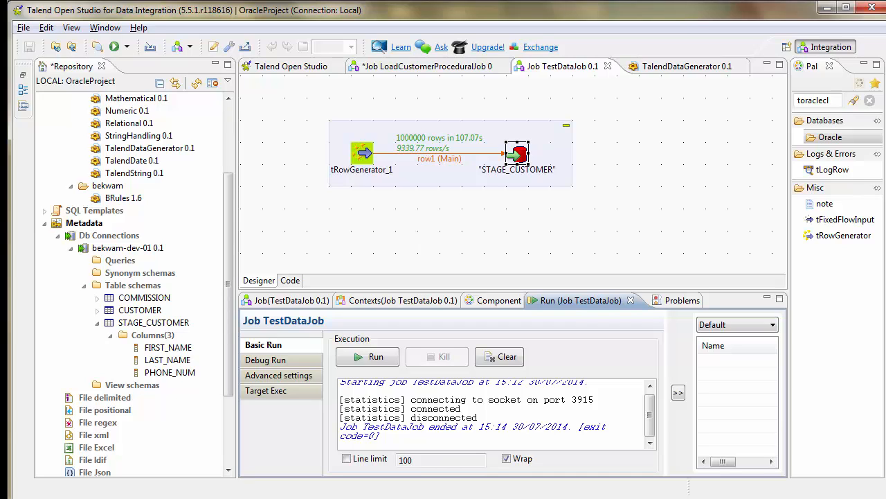
Step: Switch to Oracle SQL Developer and execute only the SELECT COUNT(*) FROM STAGE_CUSTOMER query
{"action": "key", "text": "alt+Tab"}
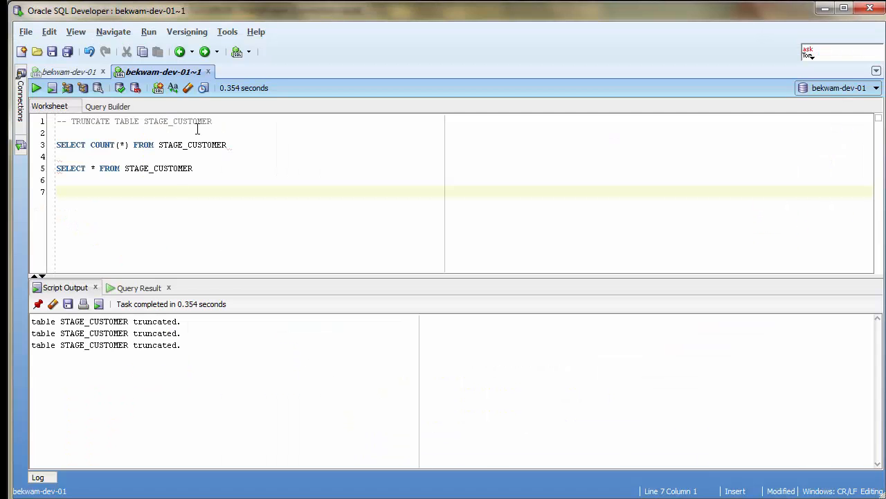
{"action": "left_click", "coordinate": [198, 131]}
{"action": "key", "text": "Down"}
{"action": "key", "text": "shift+Down"}
{"action": "key", "text": "shift+Down"}
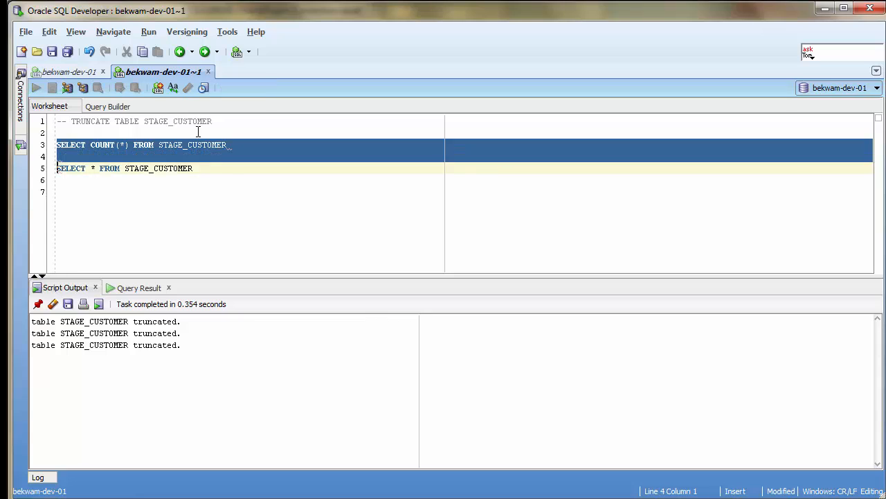
{"action": "key", "text": "ctrl+Return"}
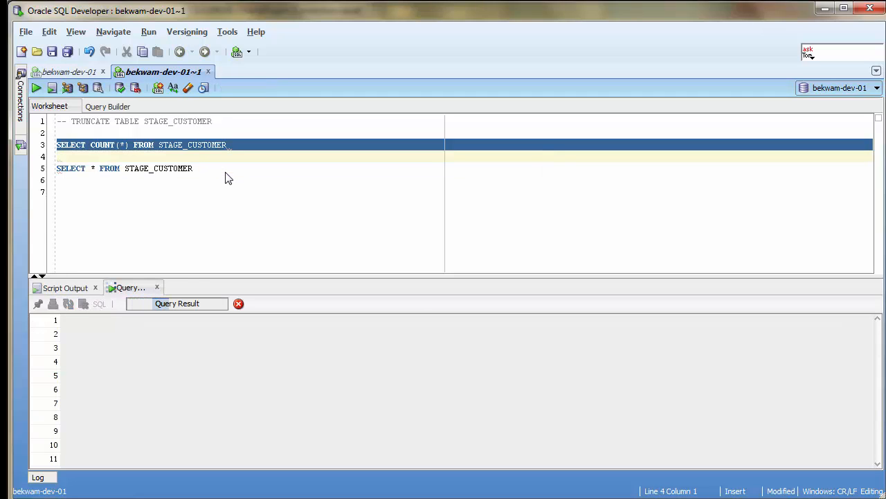
Step: Execute only the SELECT * FROM STAGE_CUSTOMER query to list the loaded rows
{"action": "left_click", "coordinate": [226, 166]}
{"action": "key", "text": "Home"}
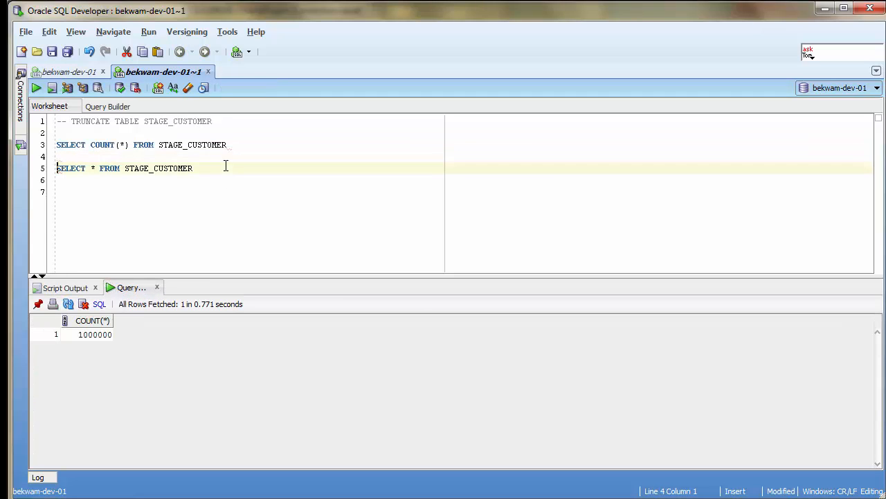
{"action": "key", "text": "shift+Down"}
{"action": "key", "text": "shift+Down"}
{"action": "key", "text": "ctrl+Return"}
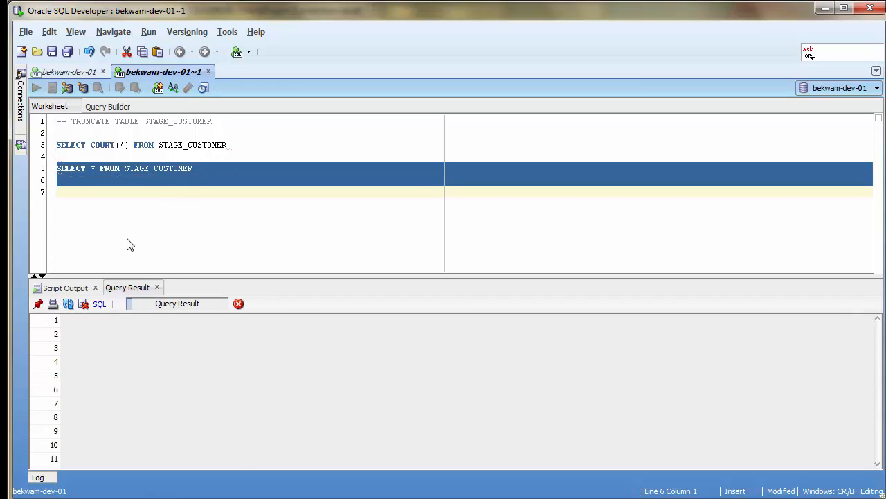